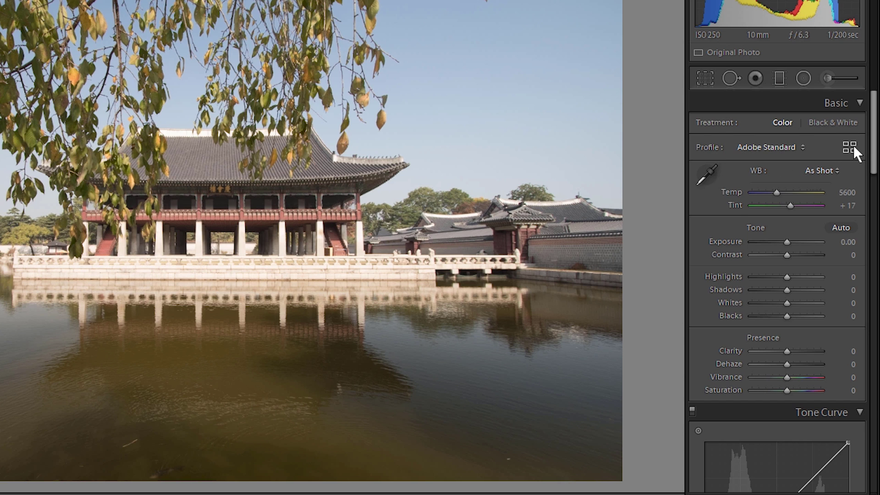
- Apply the Vid Color Standard user profile to the pavilion photo 20171017_MG_5661.dng
{"action": "left_click", "coordinate": [850, 147]}
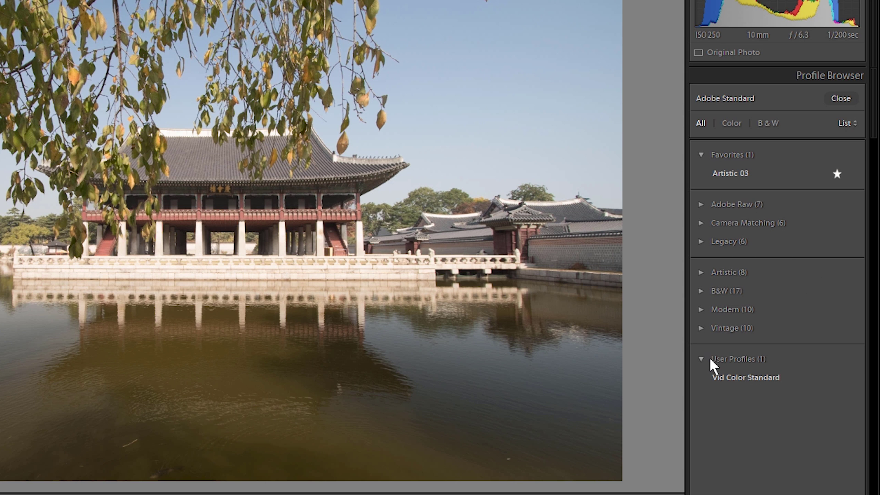
{"action": "left_click", "coordinate": [792, 378]}
{"action": "left_click", "coordinate": [740, 373]}
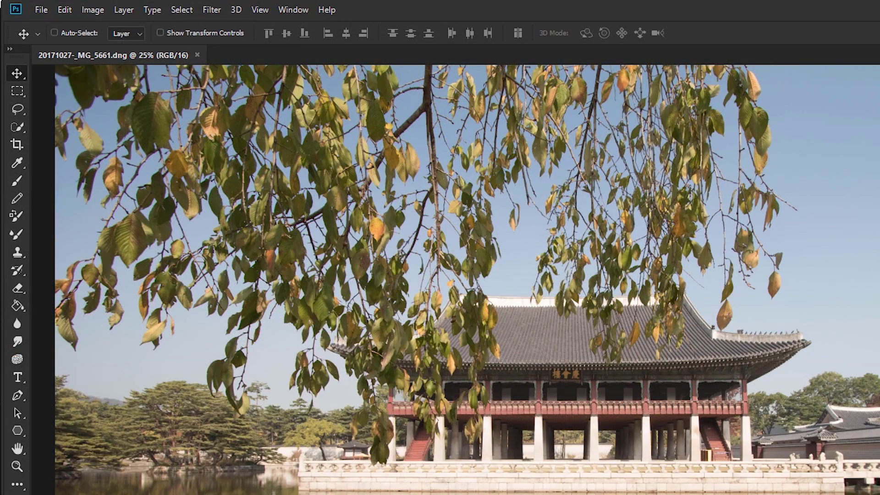
- Open the pavilion photo in the Camera Raw Filter and show its Presets list
{"action": "left_click", "coordinate": [213, 10]}
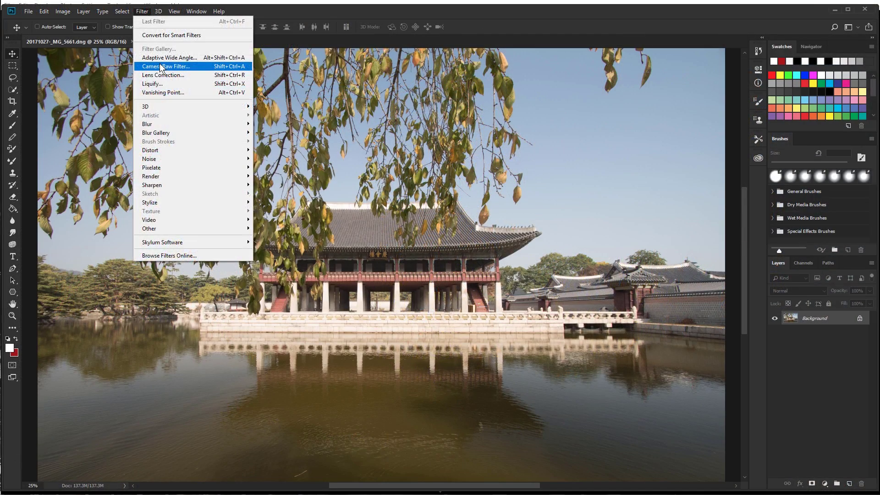
{"action": "left_click", "coordinate": [238, 92]}
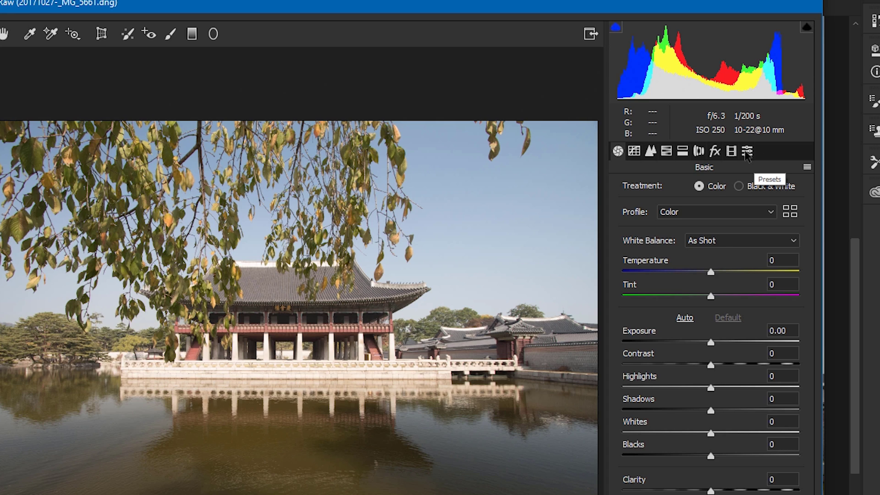
{"action": "left_click", "coordinate": [747, 152]}
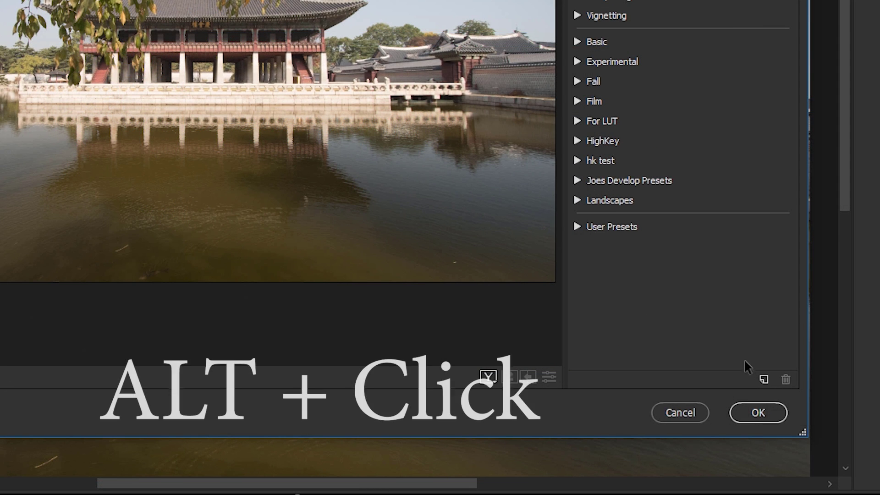
- Try the New Profile and New Preset dialogs, cancelling both
{"action": "key", "text": "alt"}
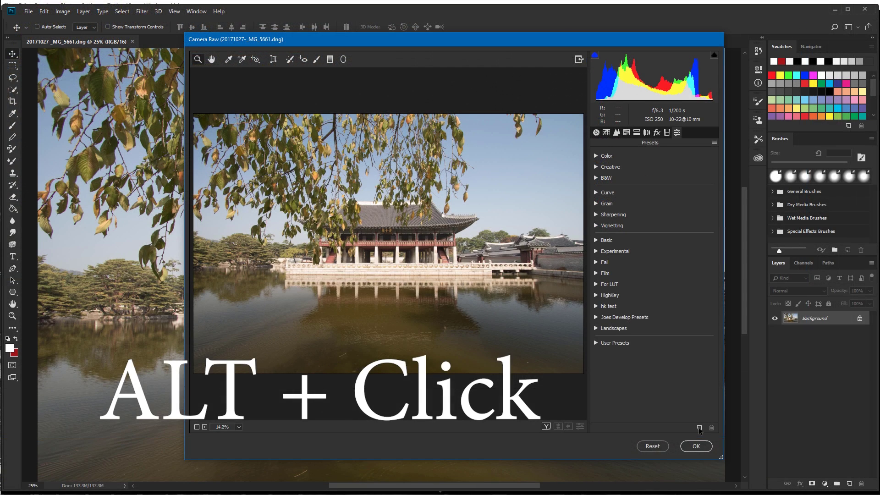
{"action": "left_click", "coordinate": [699, 428], "text": "alt"}
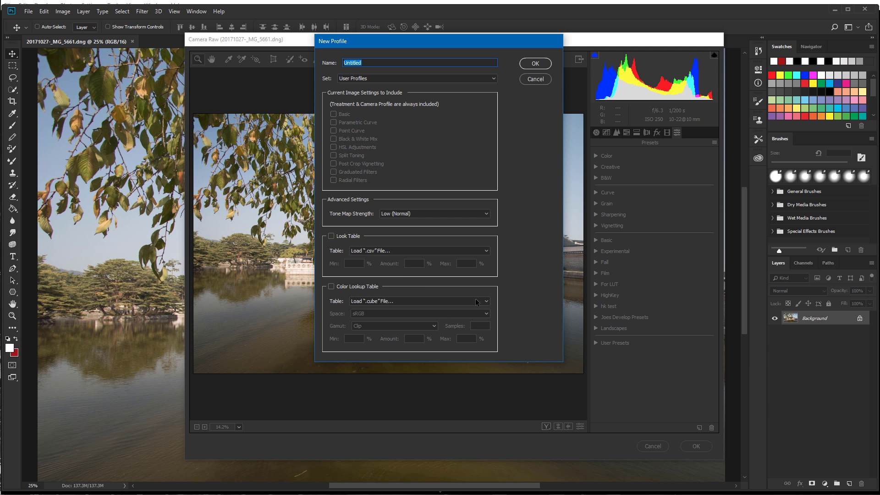
{"action": "left_click", "coordinate": [535, 79]}
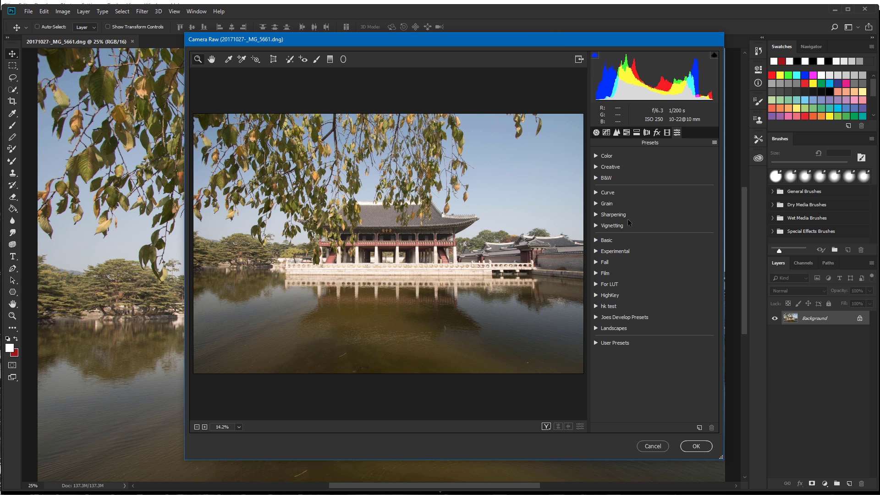
{"action": "left_click", "coordinate": [699, 428]}
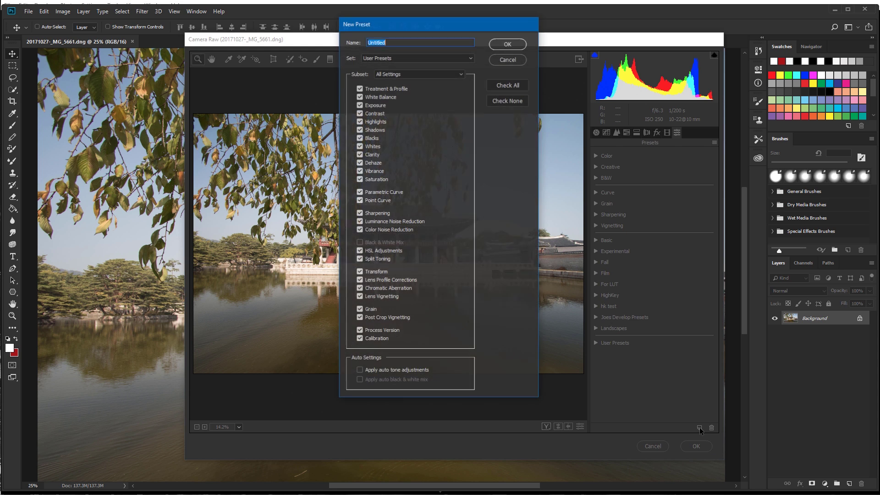
{"action": "left_click", "coordinate": [513, 62]}
- Open an Untitled new profile with the Color Lookup Table option enabled
{"action": "key", "text": "alt"}
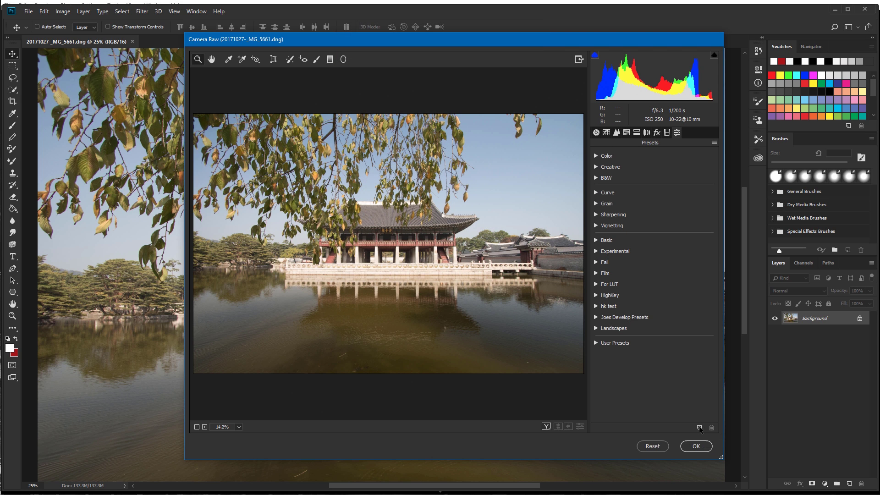
{"action": "left_click", "coordinate": [699, 428], "text": "alt"}
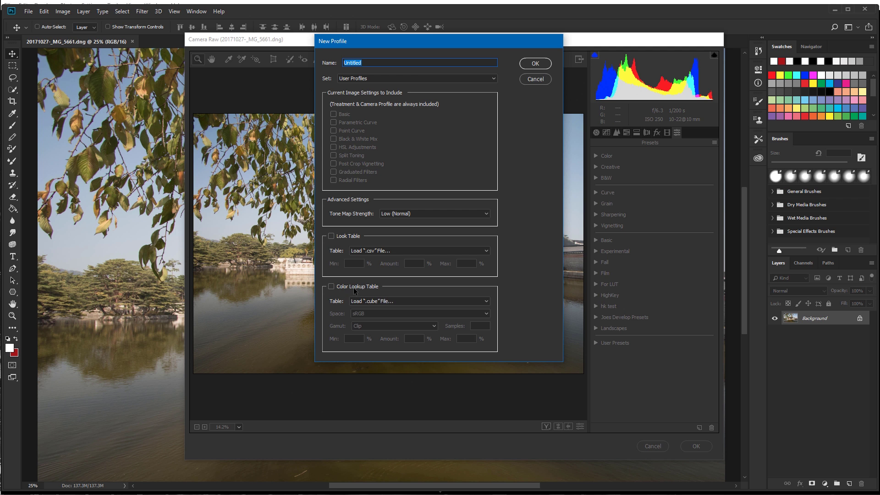
{"action": "left_click", "coordinate": [331, 287]}
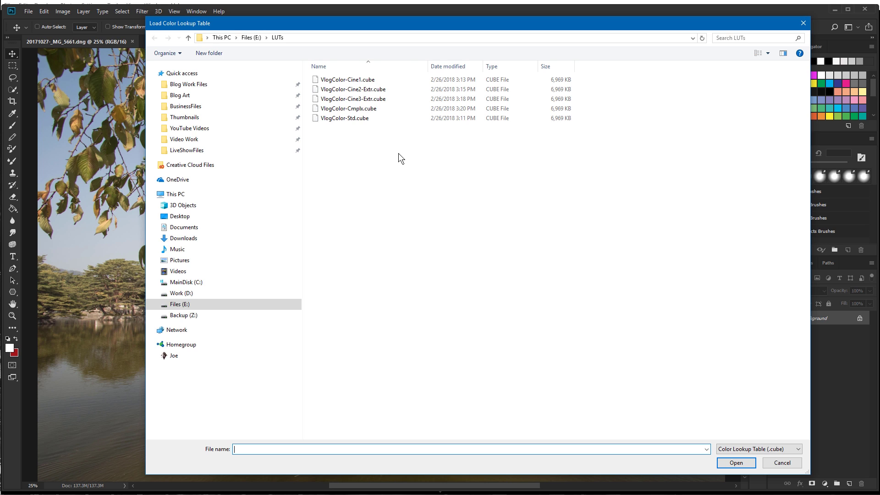
- Load VlogColor-Cine1.cube from the LUTs folder as the profile's color lookup table
{"action": "left_click", "coordinate": [336, 80]}
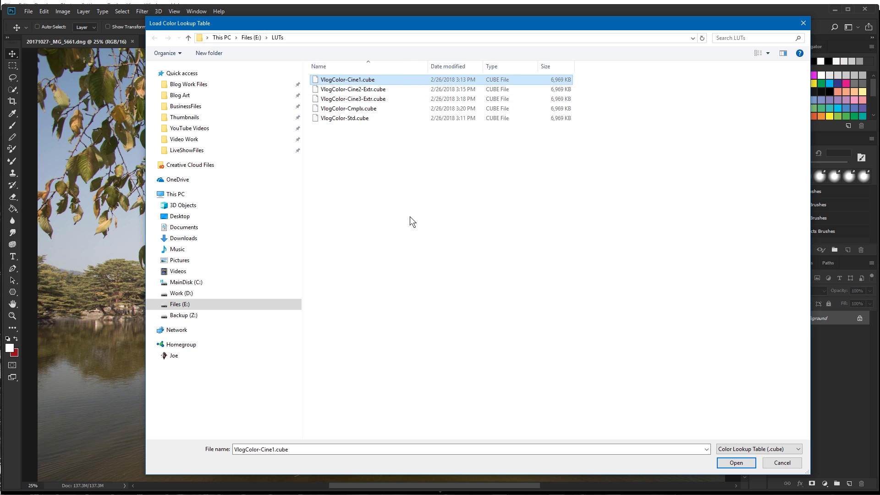
{"action": "left_click", "coordinate": [736, 463]}
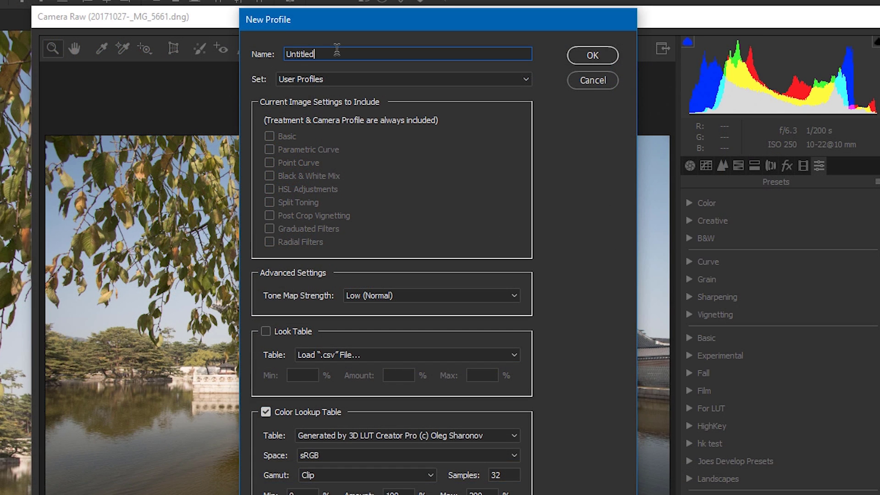
- Name the new profile 'Vlog Cine 1 LUT' and save it
{"action": "double_click", "coordinate": [375, 60]}
{"action": "type", "text": "Vlog Cini"}
{"action": "key", "text": "BackSpace"}
{"action": "type", "text": "e 1 LUT"}
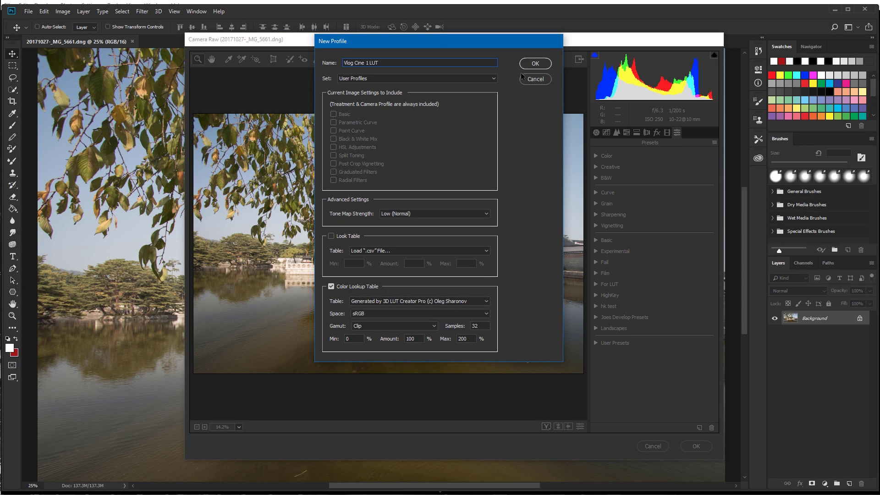
{"action": "left_click", "coordinate": [535, 64]}
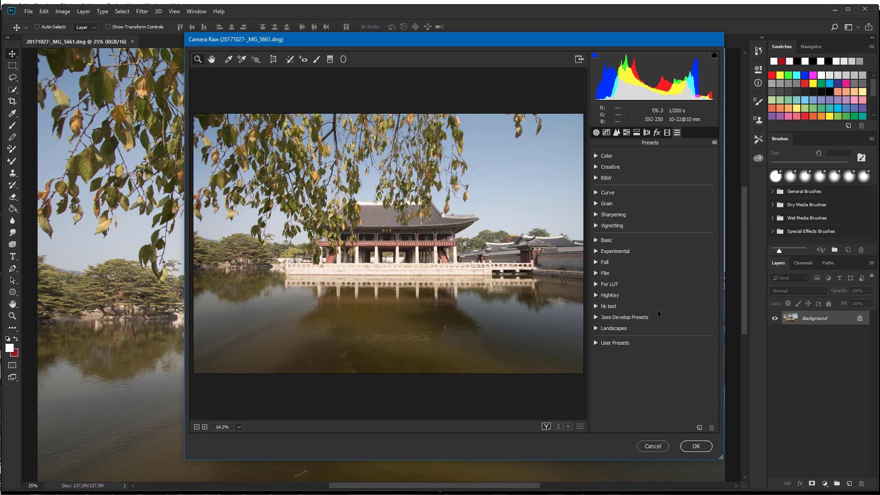
- Cancel Camera Raw and quit Photoshop without saving the pavilion photo
{"action": "left_click", "coordinate": [653, 446]}
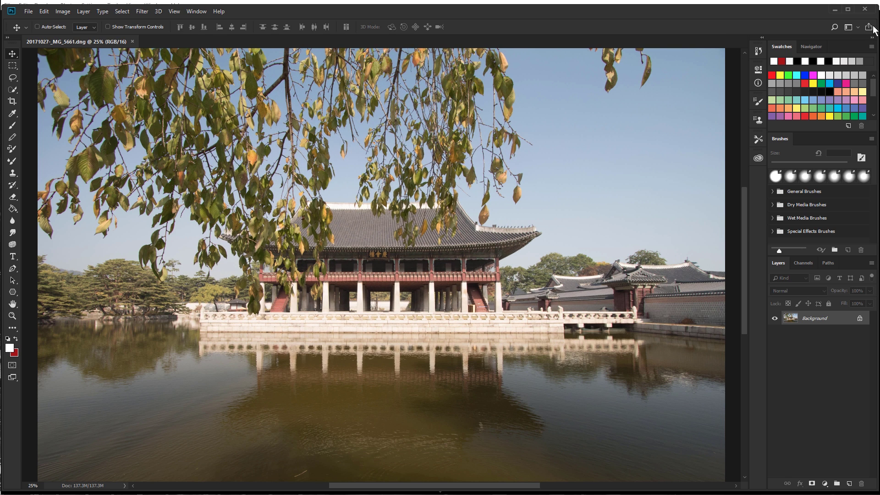
{"action": "left_click", "coordinate": [869, 11]}
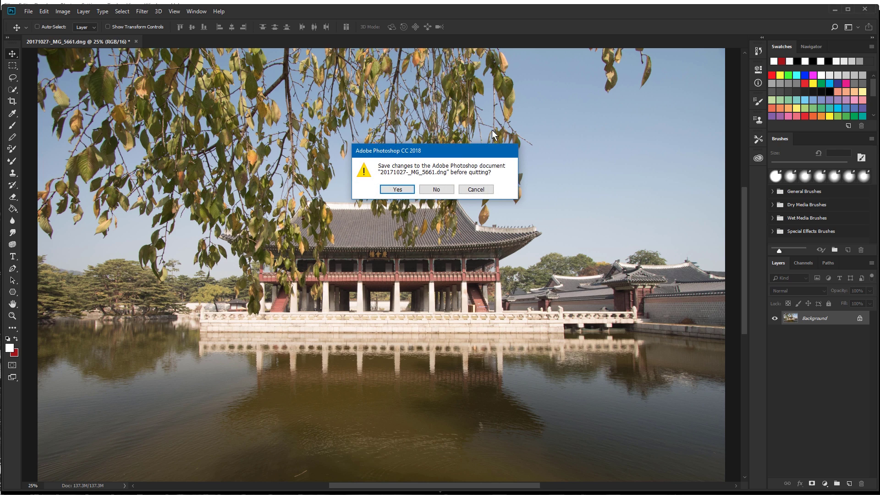
{"action": "left_click", "coordinate": [437, 188]}
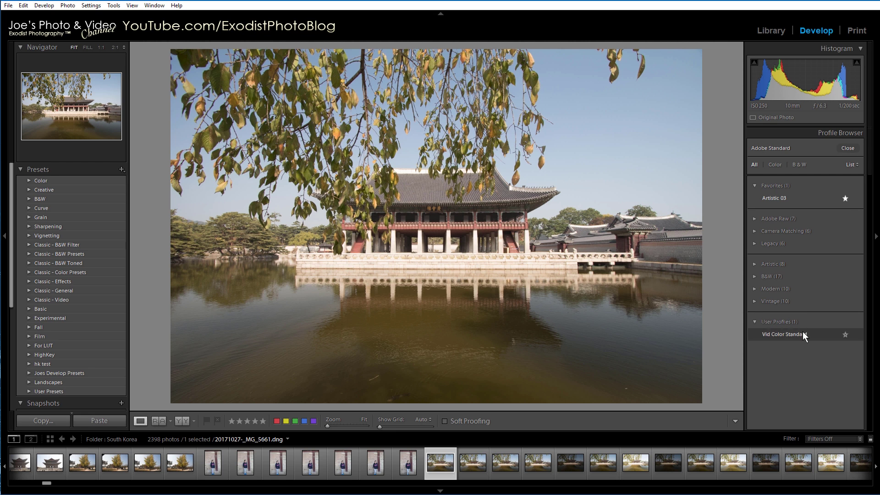
{"action": "left_click", "coordinate": [848, 149]}
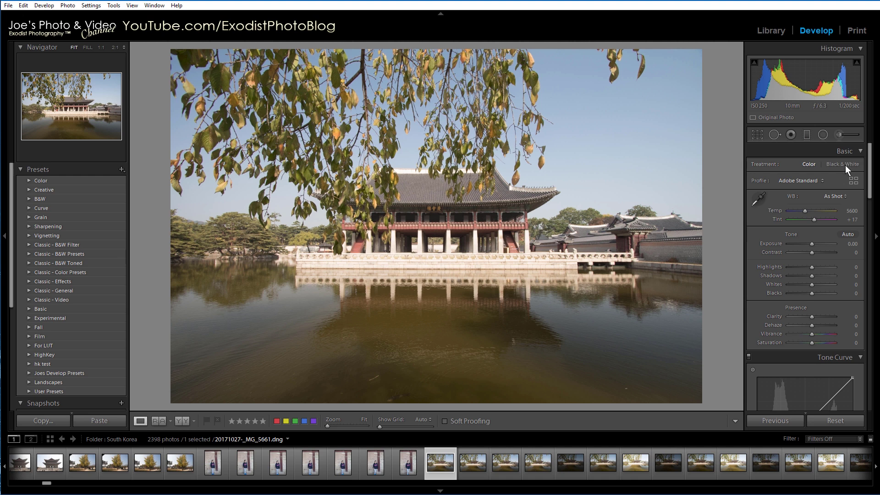
{"action": "left_click", "coordinate": [853, 181]}
{"action": "left_click", "coordinate": [769, 334]}
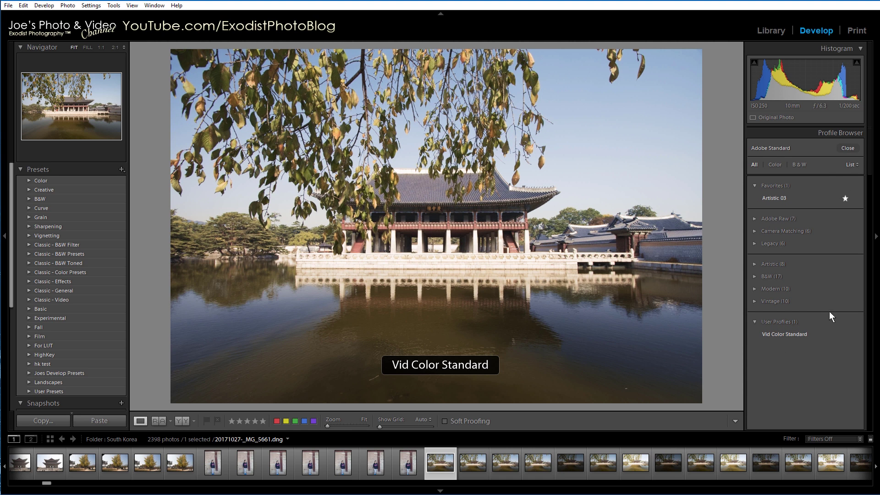
- Refresh the profile browser and compare Vid Color Standard with the new Vlog Cine 1 LUT
{"action": "left_click", "coordinate": [847, 149]}
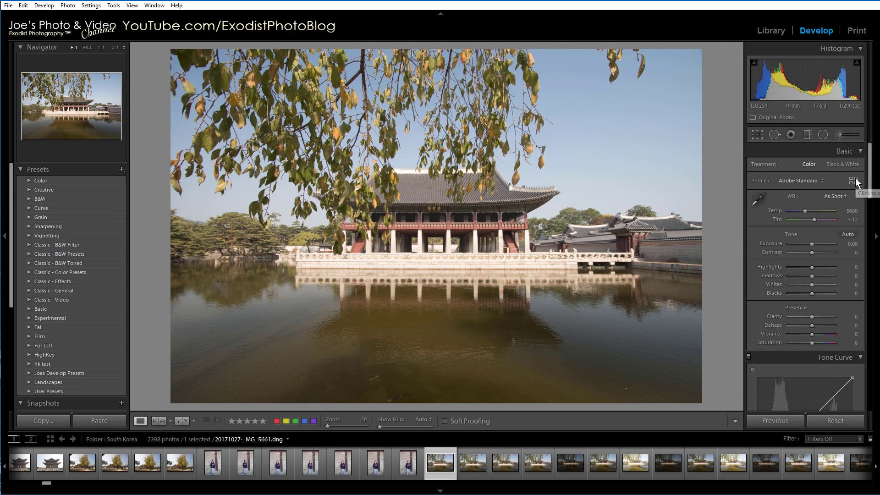
{"action": "left_click", "coordinate": [854, 181]}
{"action": "left_click", "coordinate": [773, 335]}
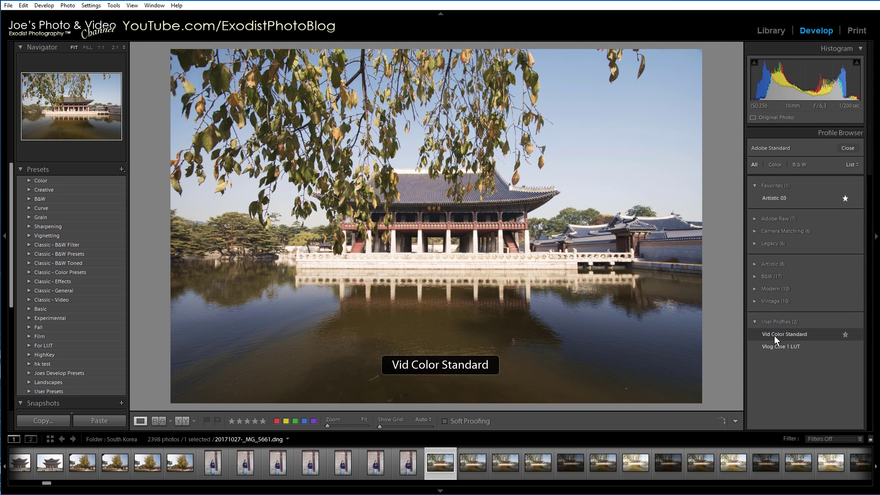
{"action": "left_click", "coordinate": [764, 349]}
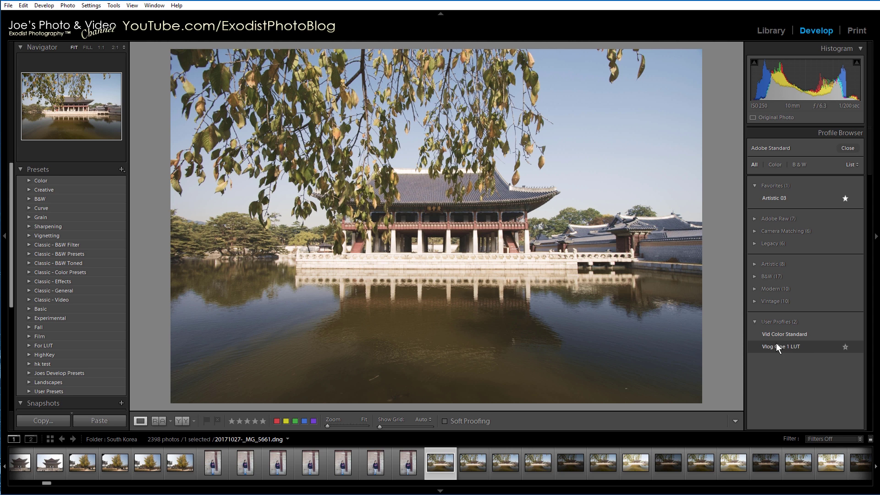
{"action": "left_click", "coordinate": [784, 334]}
{"action": "left_click", "coordinate": [779, 347]}
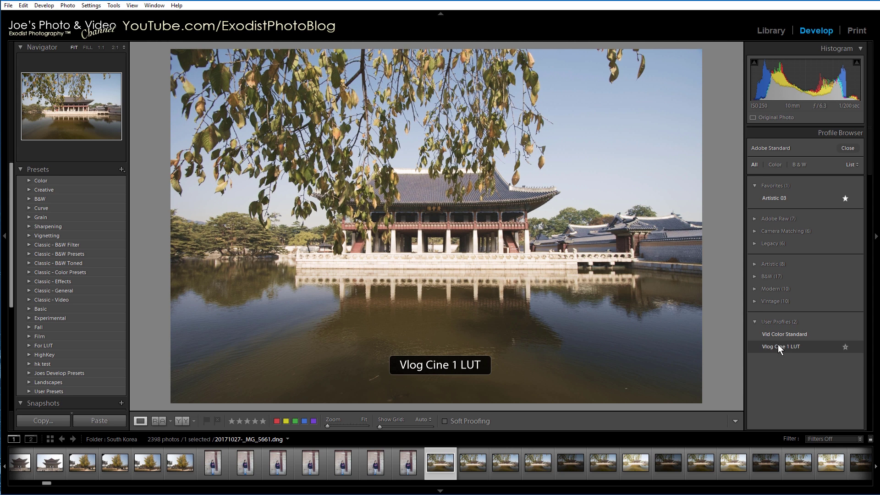
{"action": "left_click", "coordinate": [780, 333]}
{"action": "left_click", "coordinate": [780, 343]}
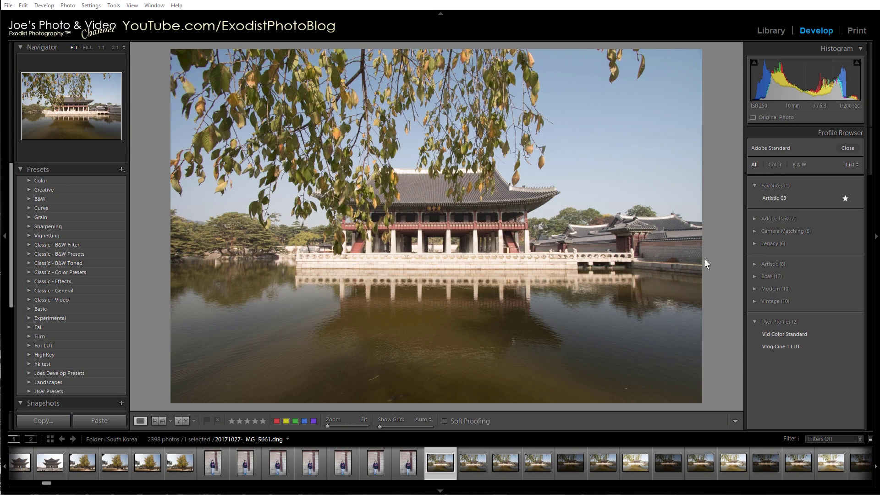
- Apply the Vlog Cine 1 LUT profile and lower its amount to 78
{"action": "left_click", "coordinate": [781, 347]}
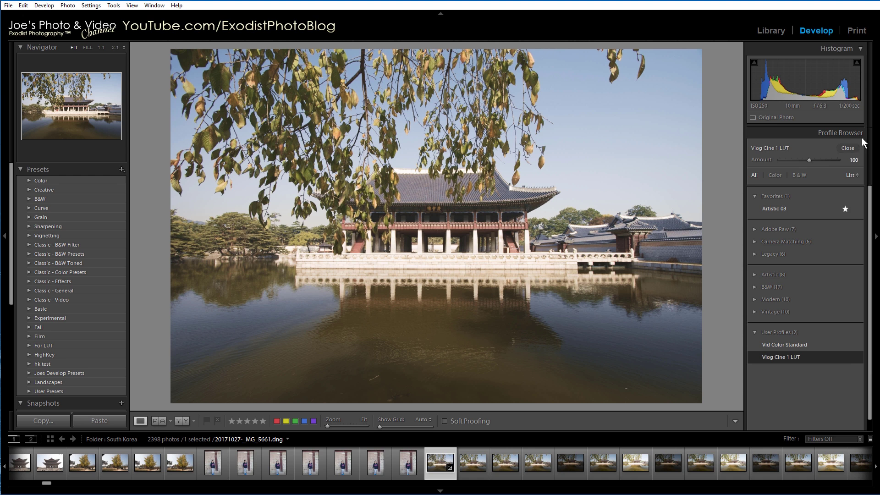
{"action": "left_click", "coordinate": [847, 149]}
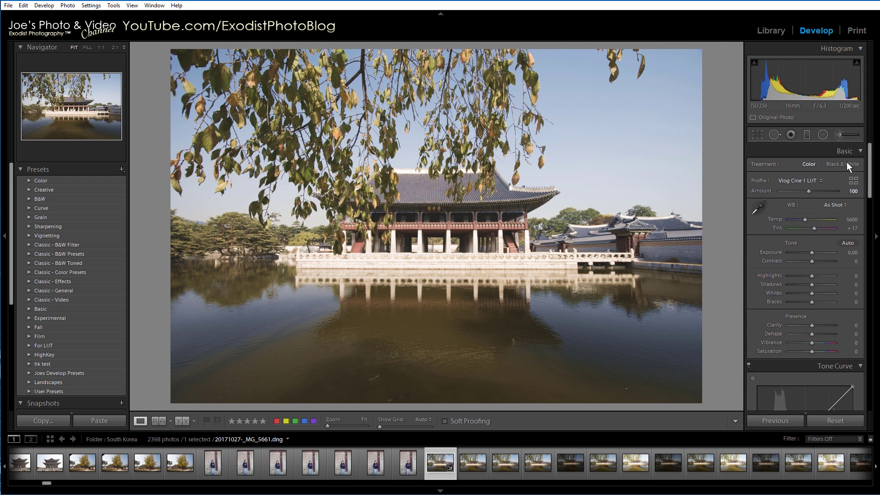
{"action": "mouse_move", "coordinate": [807, 189]}
{"action": "left_mouse_down"}
{"action": "mouse_move", "coordinate": [778, 191]}
{"action": "mouse_move", "coordinate": [829, 184]}
{"action": "mouse_move", "coordinate": [763, 192]}
{"action": "mouse_move", "coordinate": [837, 189]}
{"action": "mouse_move", "coordinate": [788, 192]}
{"action": "mouse_move", "coordinate": [814, 190]}
{"action": "mouse_move", "coordinate": [801, 192]}
{"action": "left_mouse_up"}
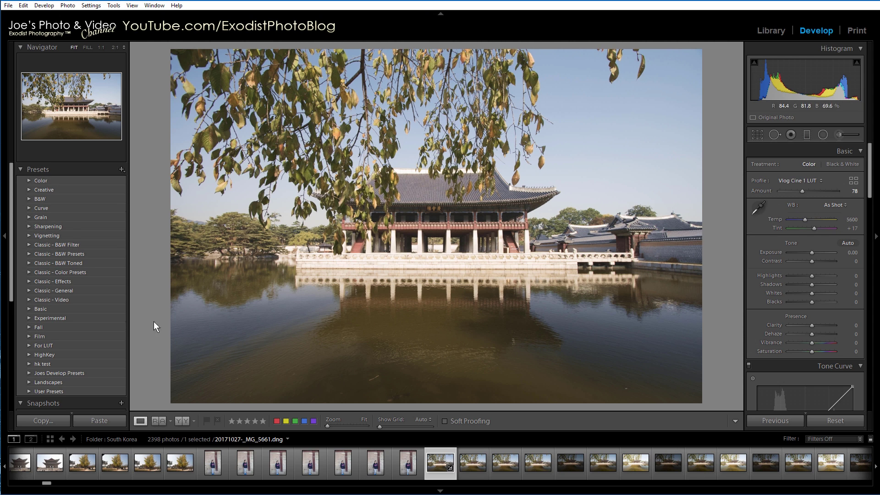
- Try the Medium vignetting preset, then reset Post-Crop Vignetting back to zero
{"action": "left_click", "coordinate": [26, 234]}
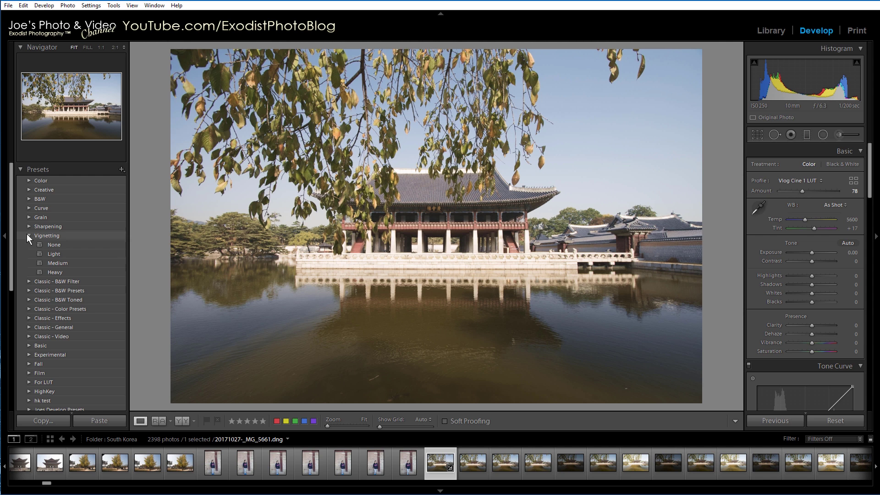
{"action": "left_click", "coordinate": [51, 263]}
{"action": "left_click_drag", "start_coordinate": [869, 197], "coordinate": [869, 378]}
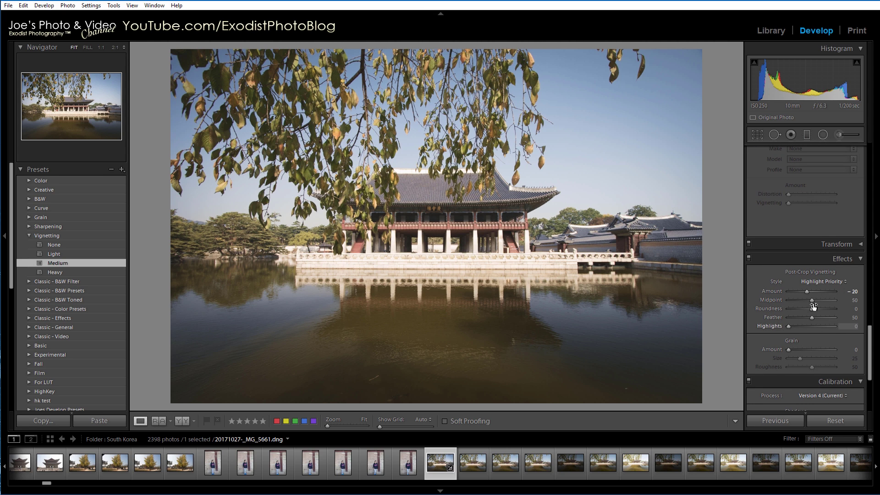
{"action": "double_click", "coordinate": [774, 290]}
{"action": "left_click_drag", "start_coordinate": [869, 341], "coordinate": [869, 170]}
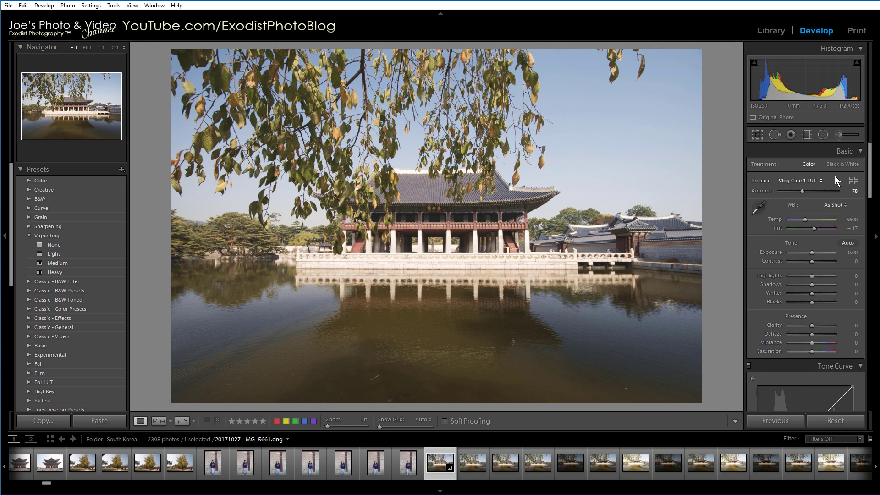
- Raise the Vlog Cine 1 LUT profile amount to 105
{"action": "mouse_move", "coordinate": [802, 191]}
{"action": "left_mouse_down"}
{"action": "mouse_move", "coordinate": [780, 190]}
{"action": "mouse_move", "coordinate": [842, 190]}
{"action": "mouse_move", "coordinate": [805, 188]}
{"action": "left_mouse_up"}
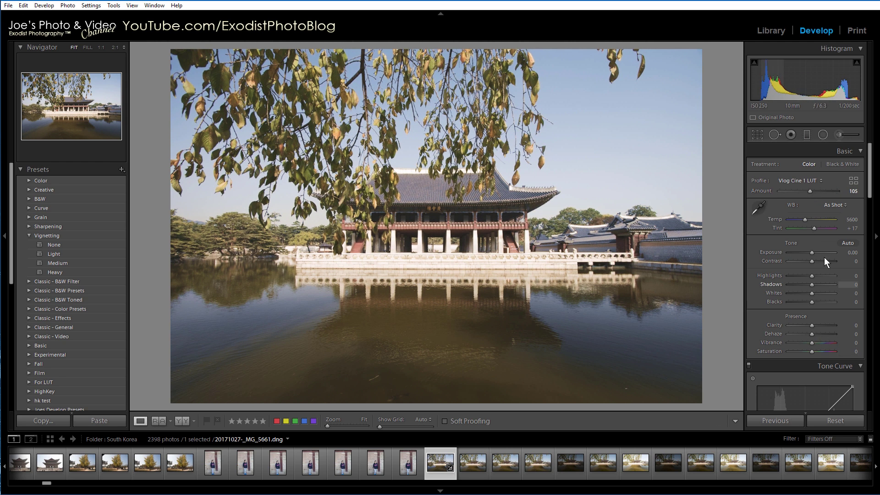
{"action": "mouse_move", "coordinate": [869, 198]}
{"action": "left_mouse_down"}
{"action": "mouse_move", "coordinate": [866, 221]}
{"action": "mouse_move", "coordinate": [868, 186]}
{"action": "left_mouse_up"}
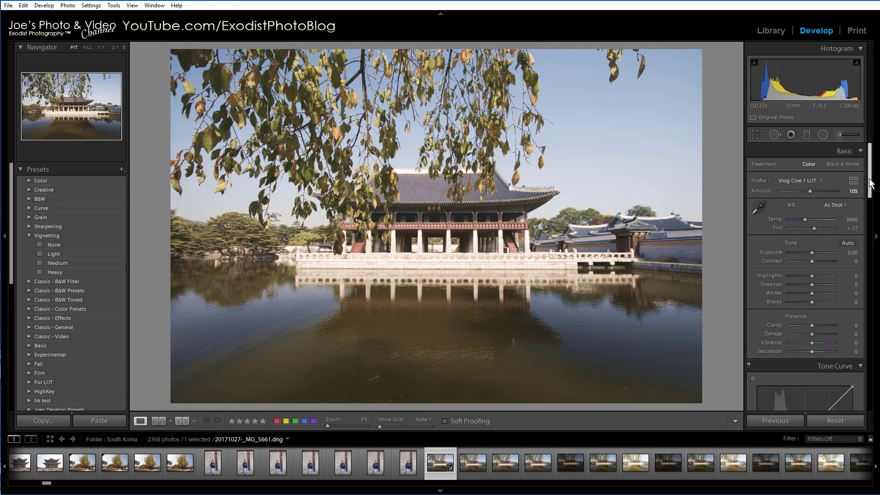